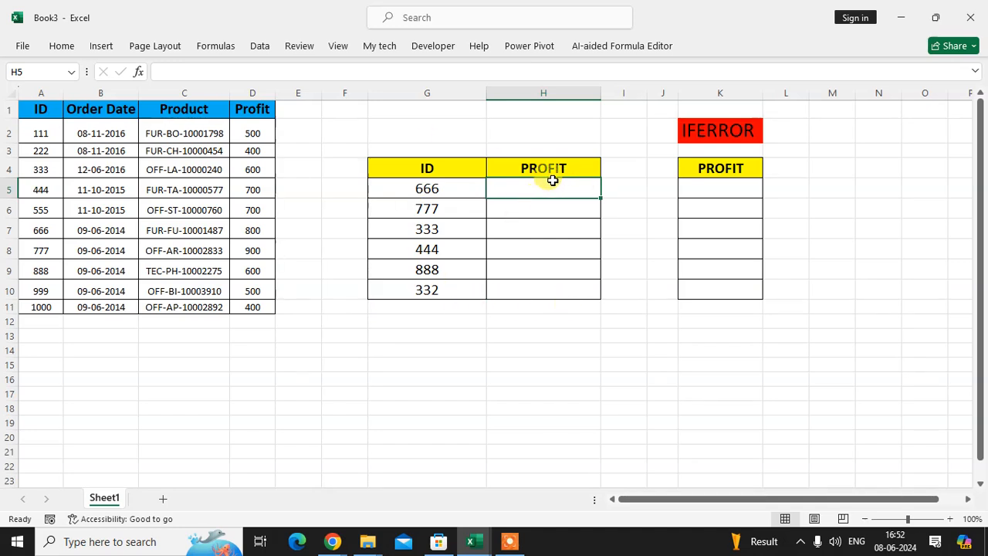
Step: Begin a VLOOKUP formula in H5 with G5 as the lookup value and the absolute range $A$1:$D$11 as the table array
type("=")
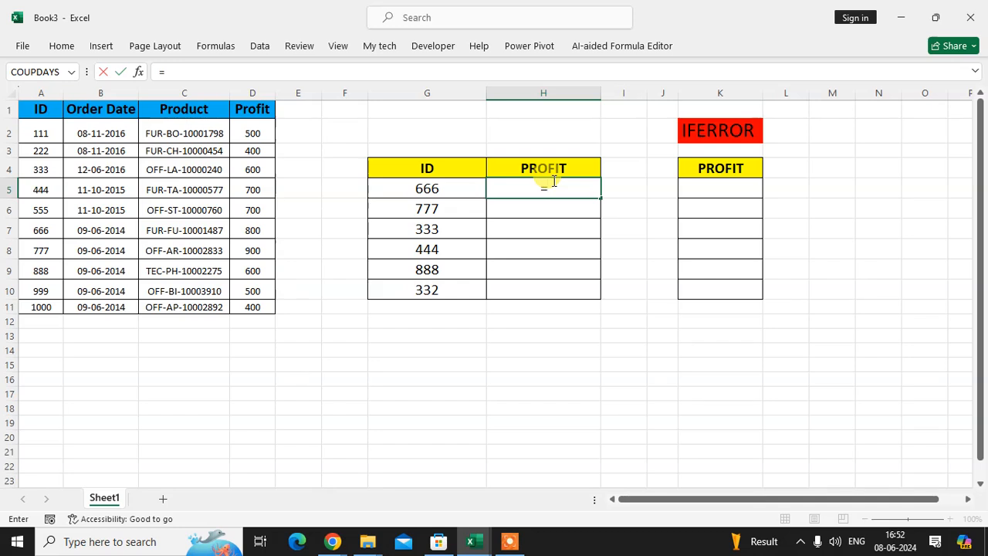
type("vl")
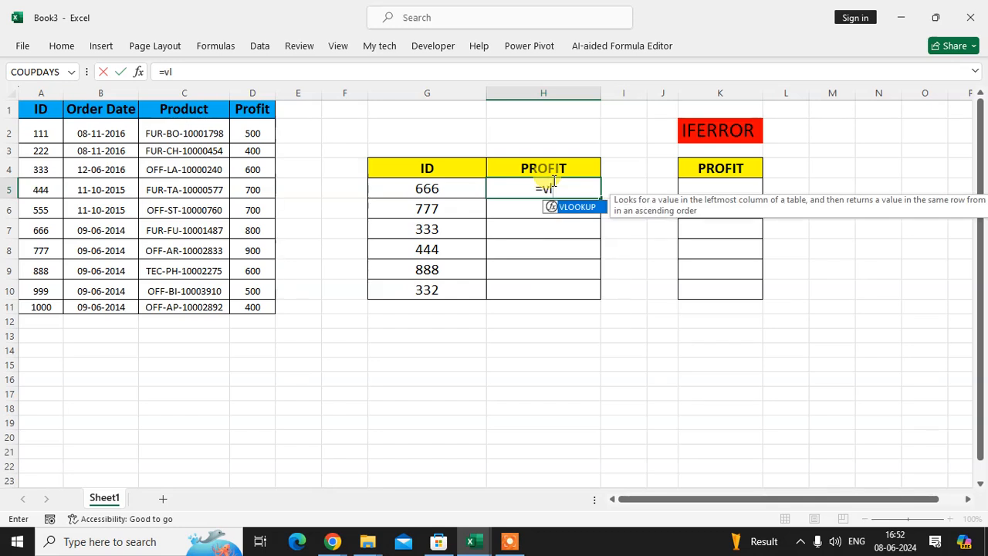
key("Tab")
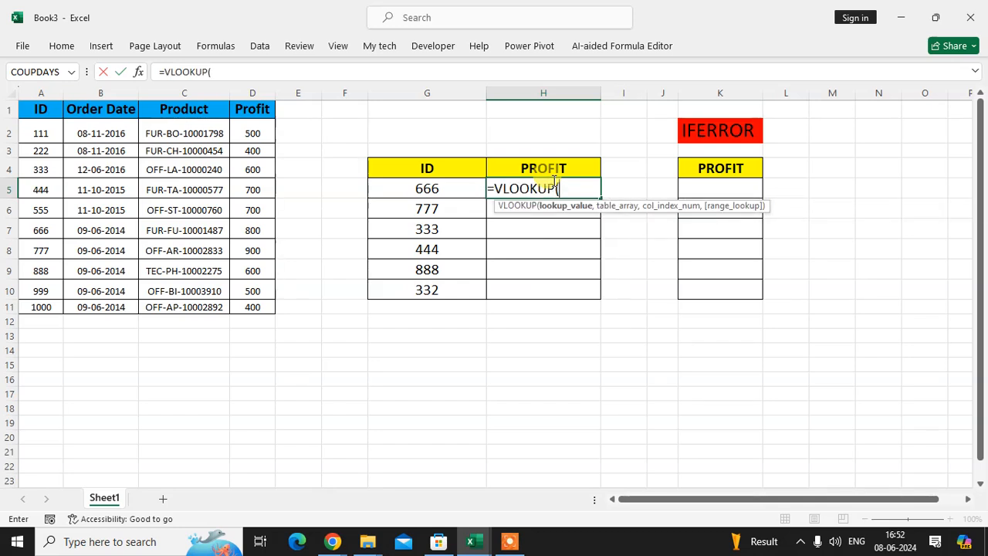
left_click(441, 188)
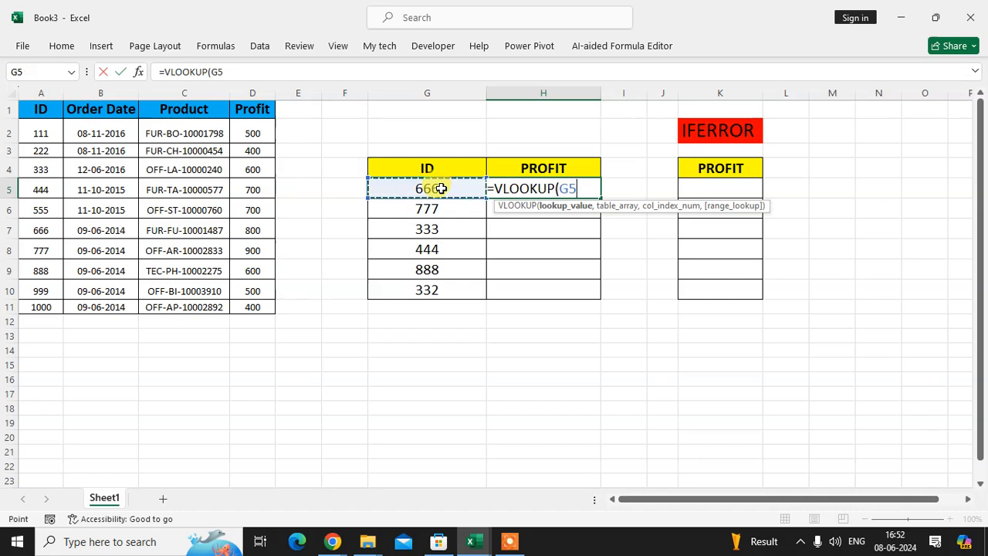
type(",")
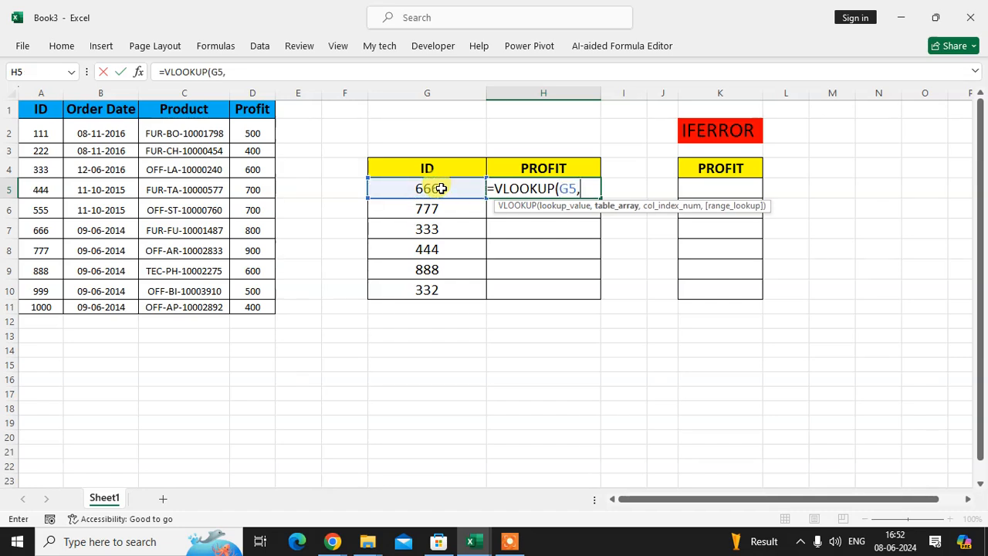
left_click(42, 108)
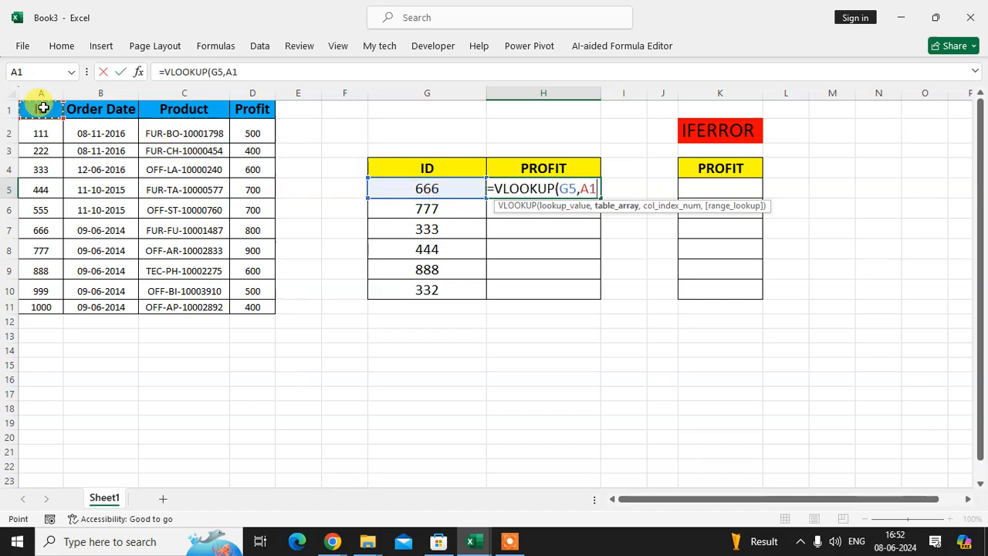
key("ctrl+shift+Right")
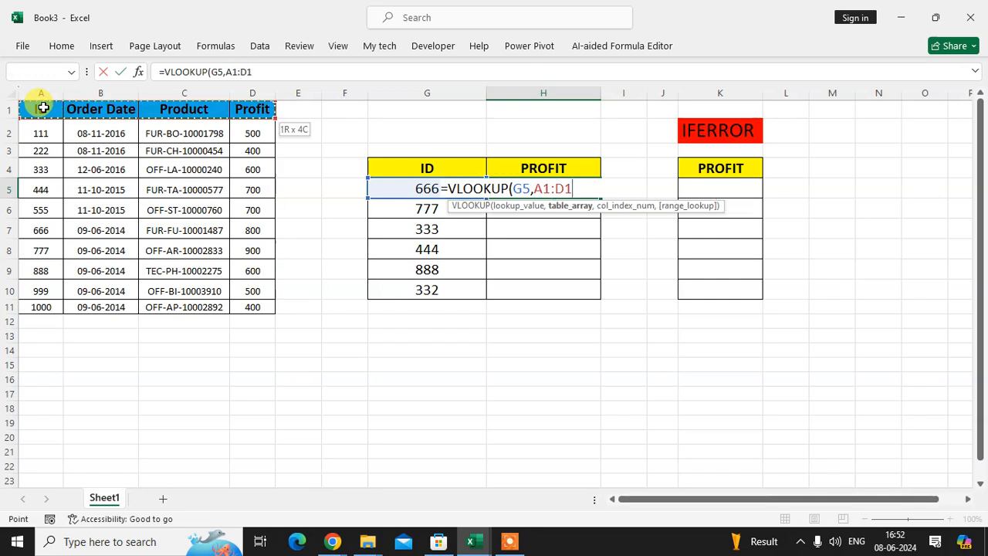
key("ctrl+shift+Down")
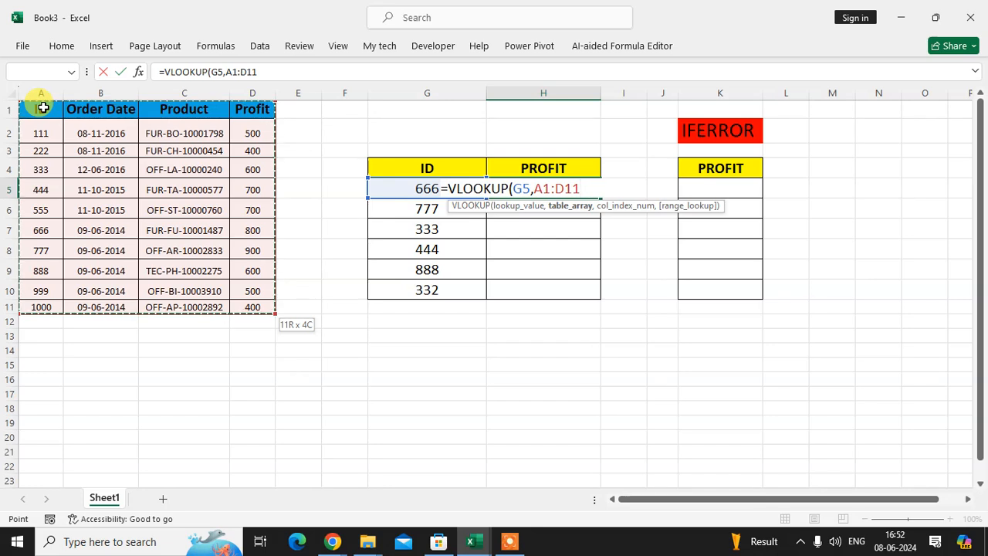
key("F4")
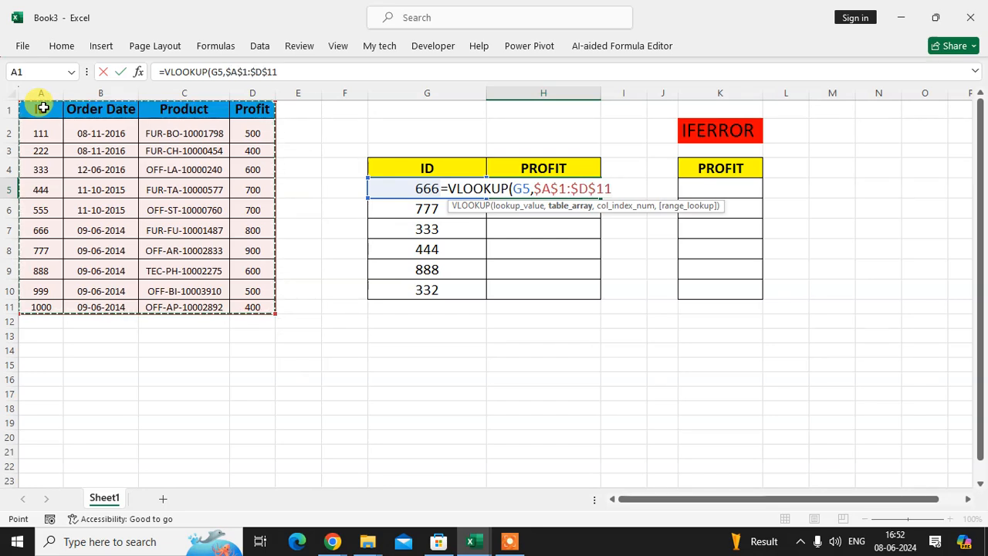
Step: Complete the VLOOKUP in H5 with column index 4 and exact match (FALSE), and fill it down to H10
type(",4")
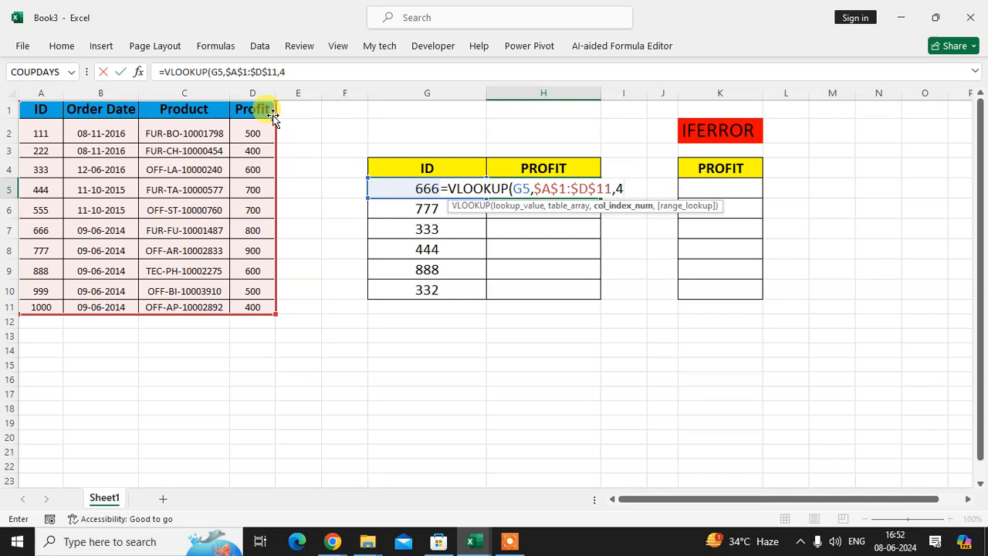
type(",")
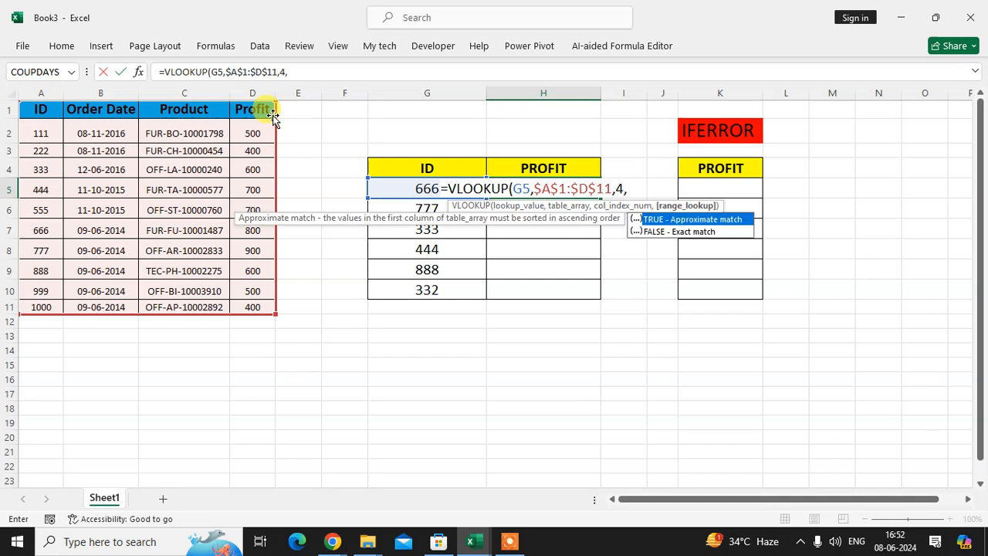
left_click(654, 235)
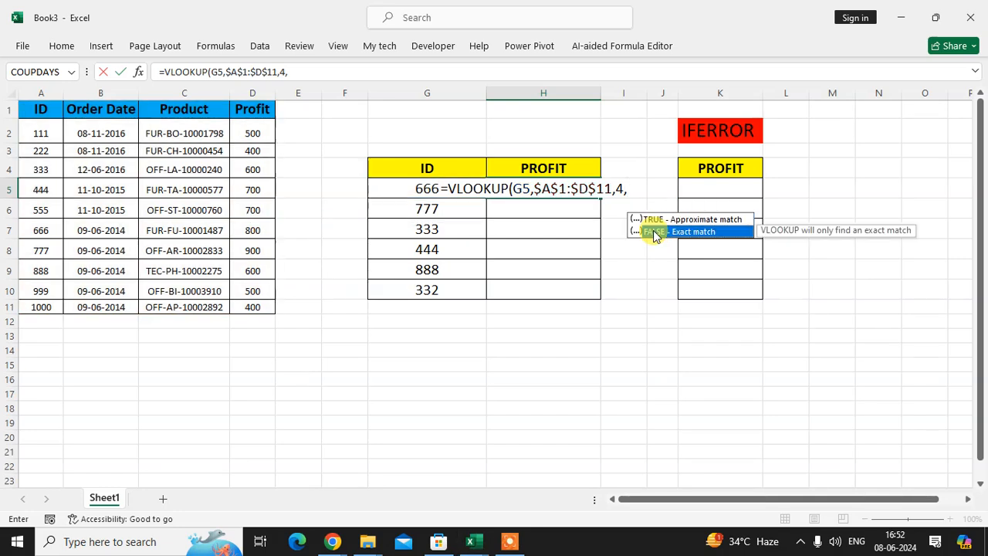
double_click(653, 232)
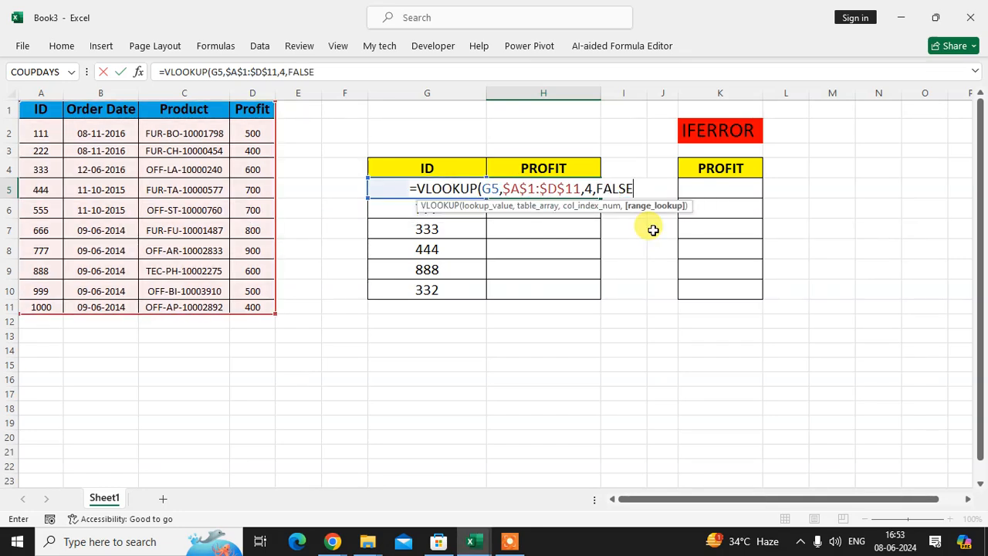
type(")")
key("Return")
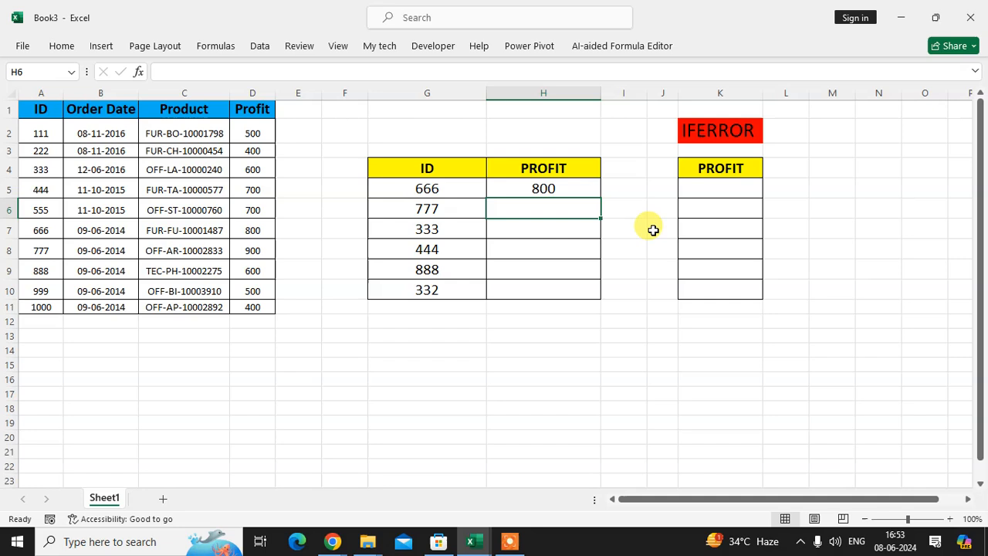
key("Up")
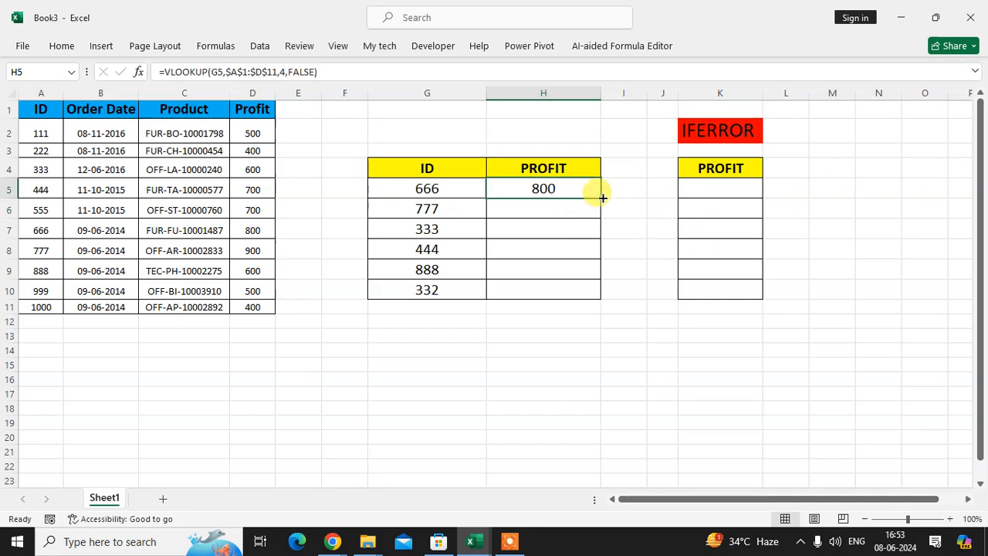
left_click_drag(601, 199, 595, 293)
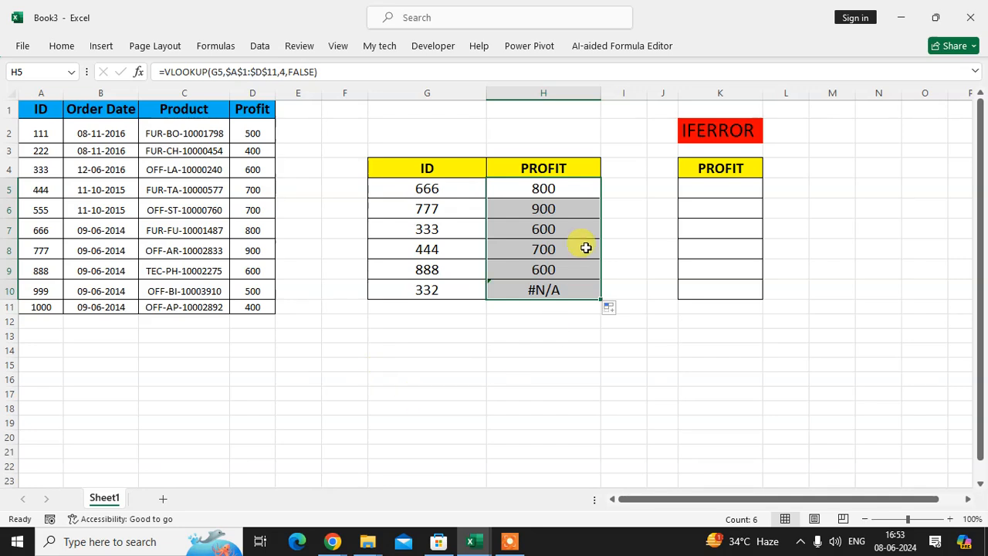
Step: Check the lookup formula and ID in row 10, and search the sheet for ID 332
left_click(553, 290)
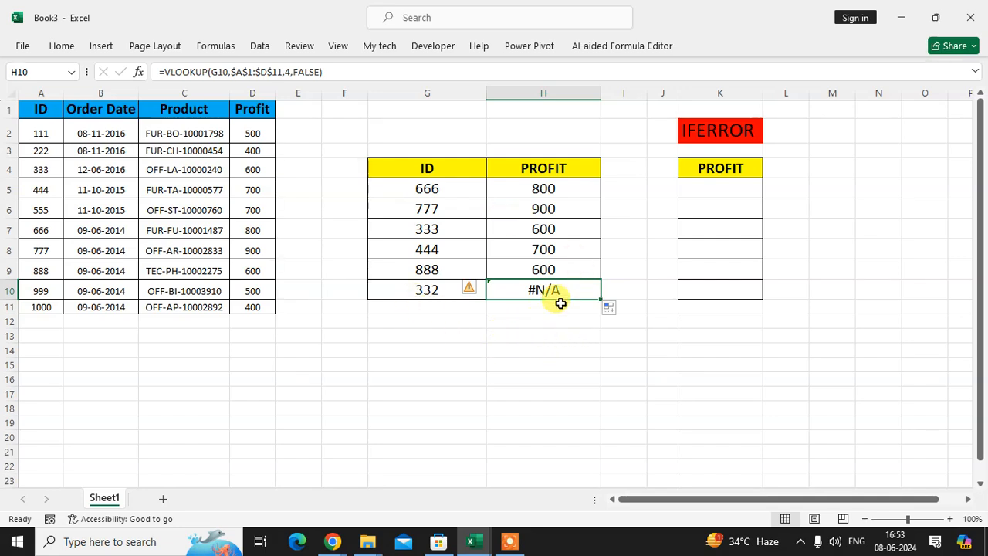
left_click(415, 298)
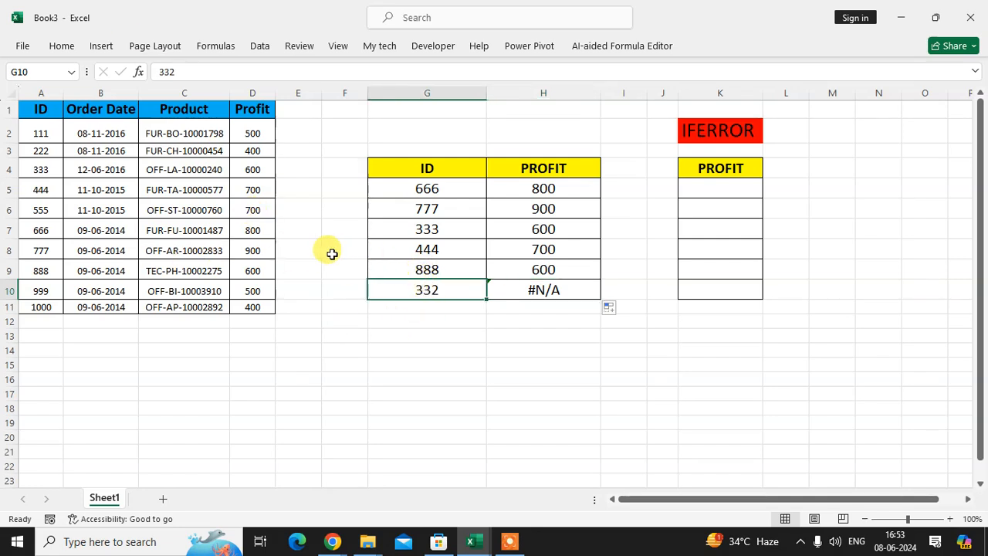
left_click(26, 88)
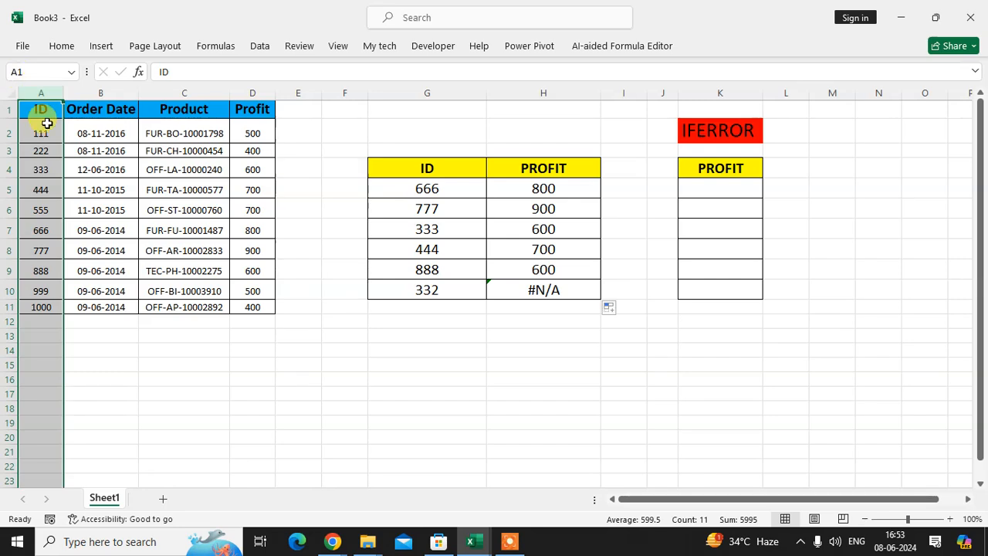
key("ctrl+f")
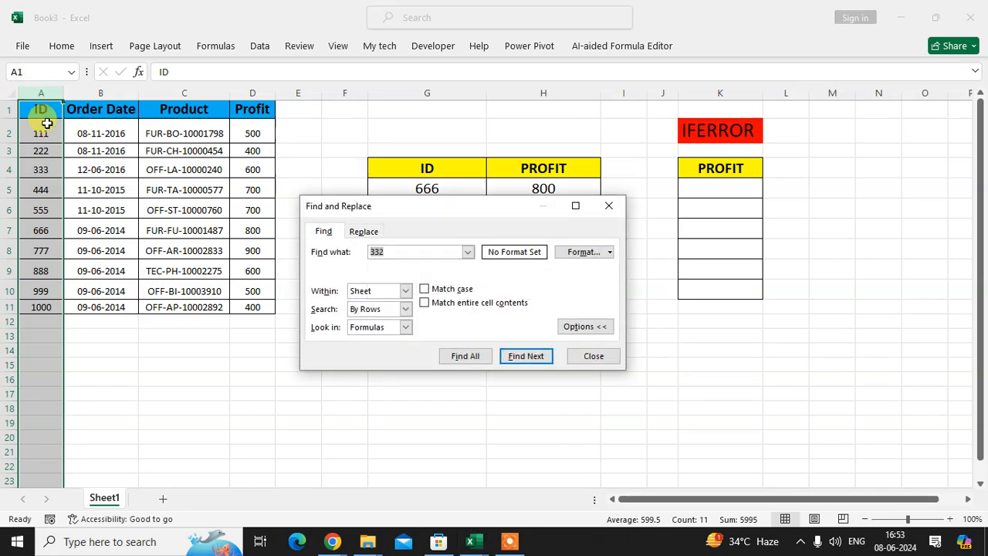
left_click(46, 123)
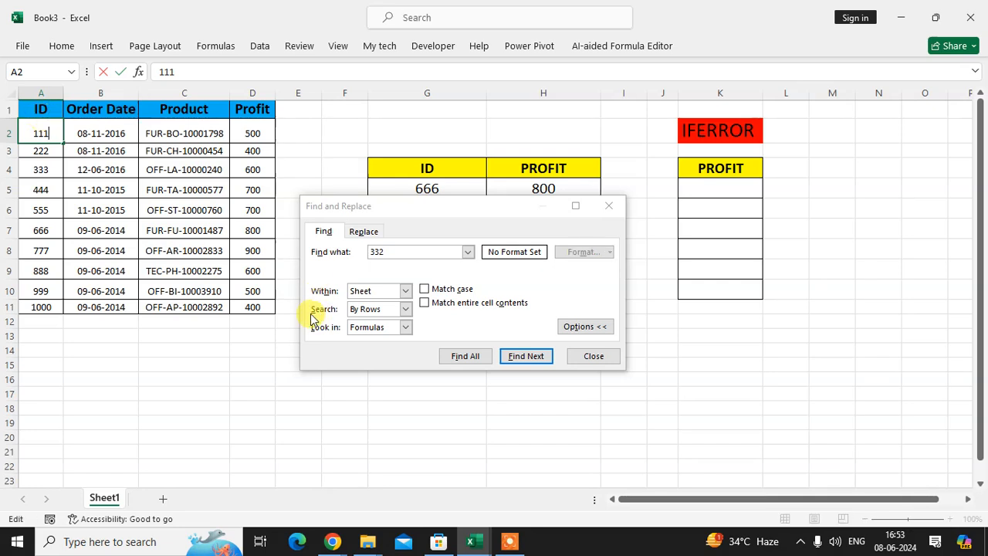
left_click(526, 356)
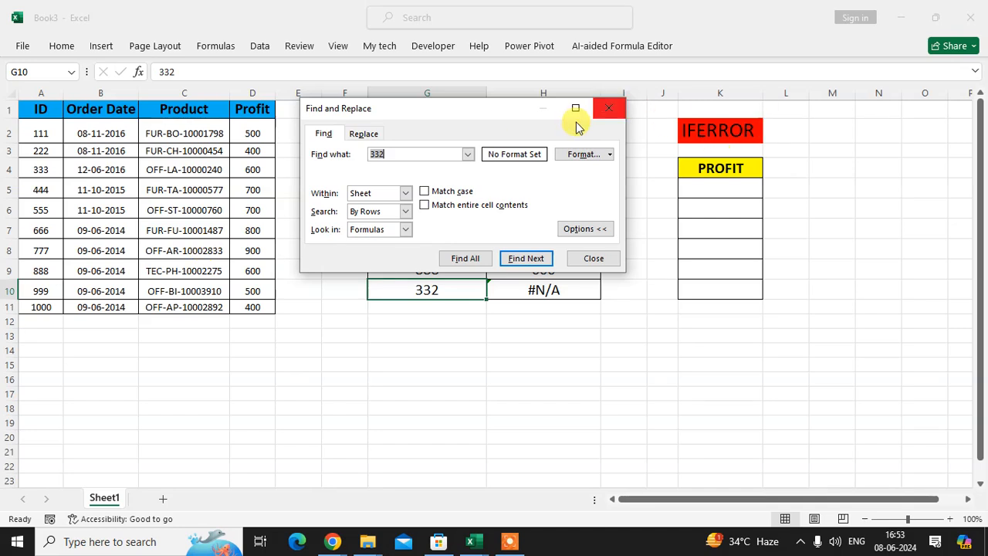
left_click(609, 108)
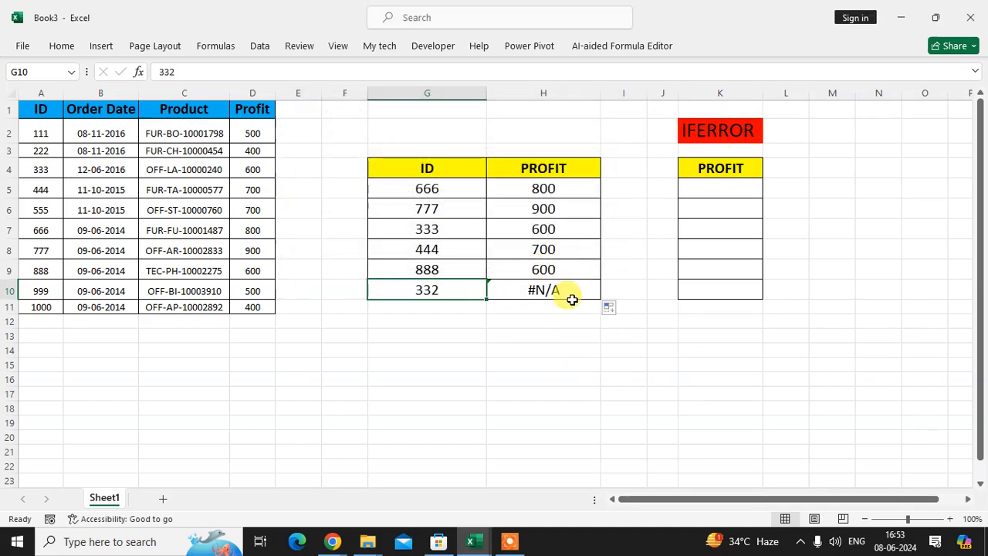
Step: Enter the formula =IFERROR(H5,"Check") in cell K5
left_click(743, 188)
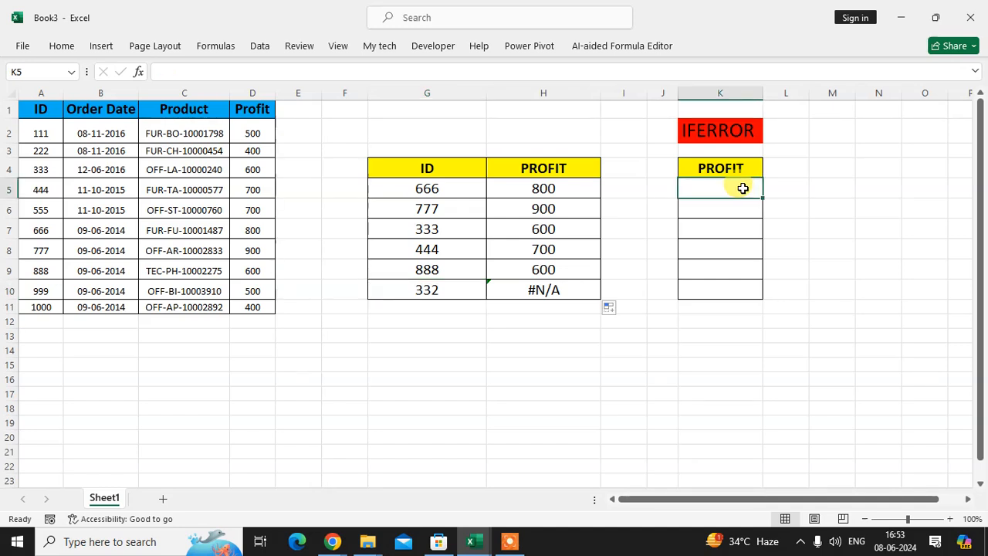
type("=")
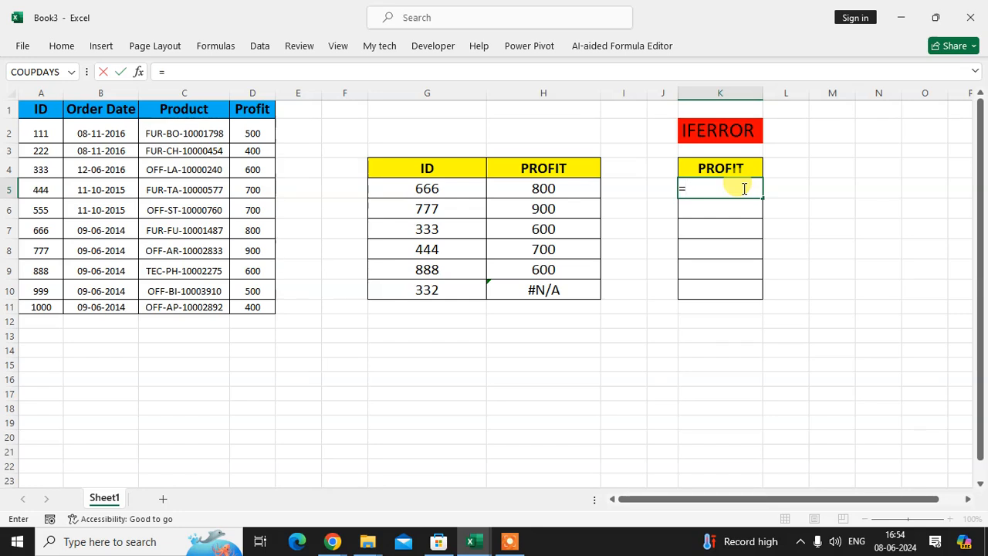
type("ife")
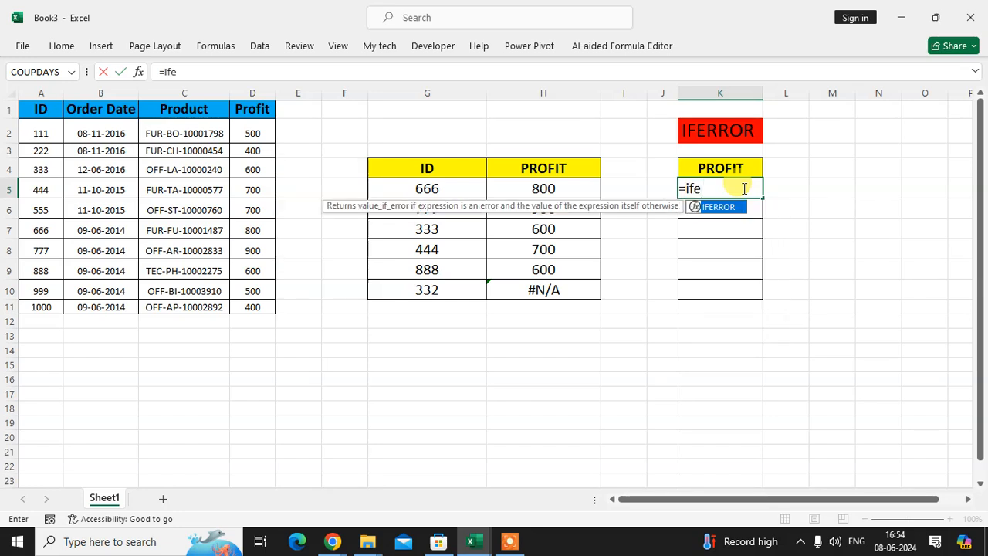
key("Tab")
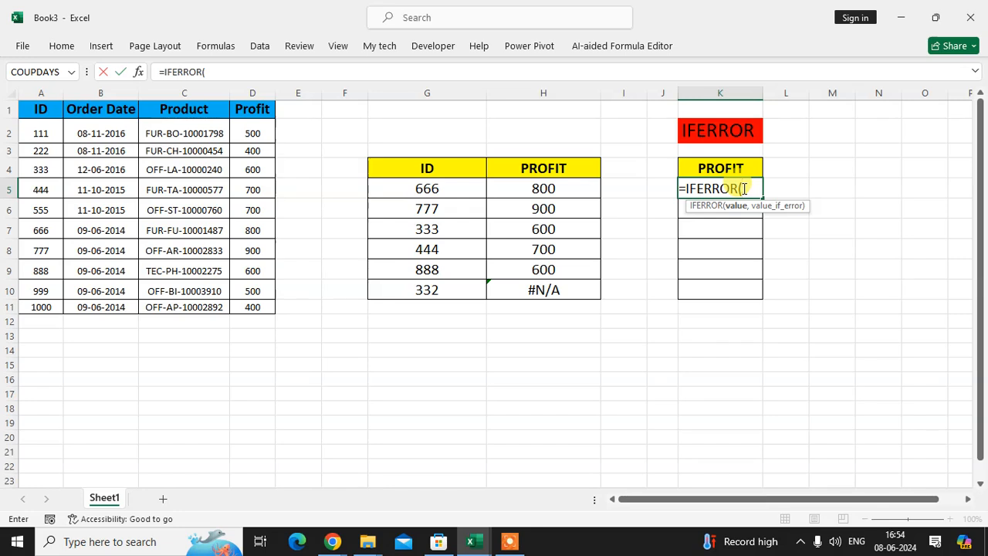
key("Left")
key("Left")
key("Left")
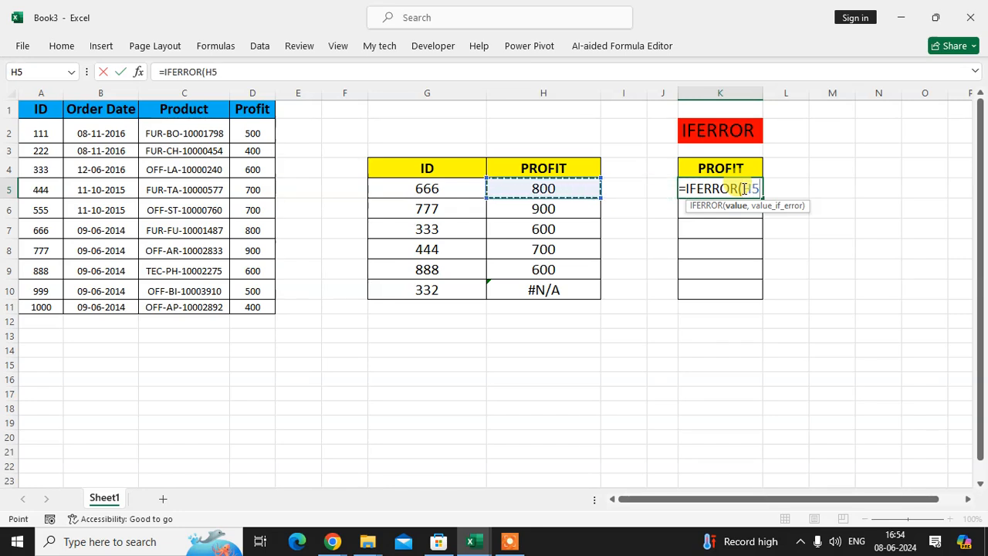
type(",")
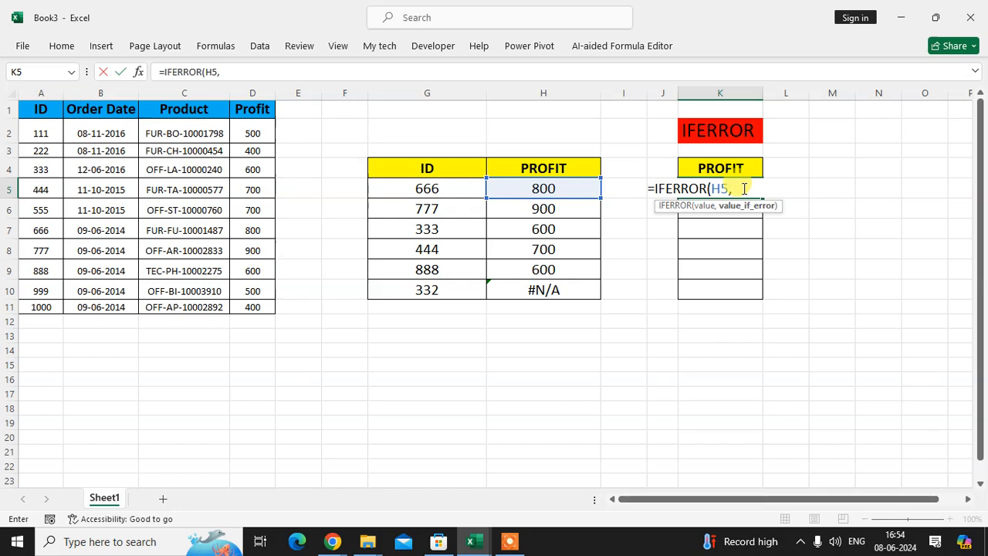
type("\"Che")
type("\")")
key("Return")
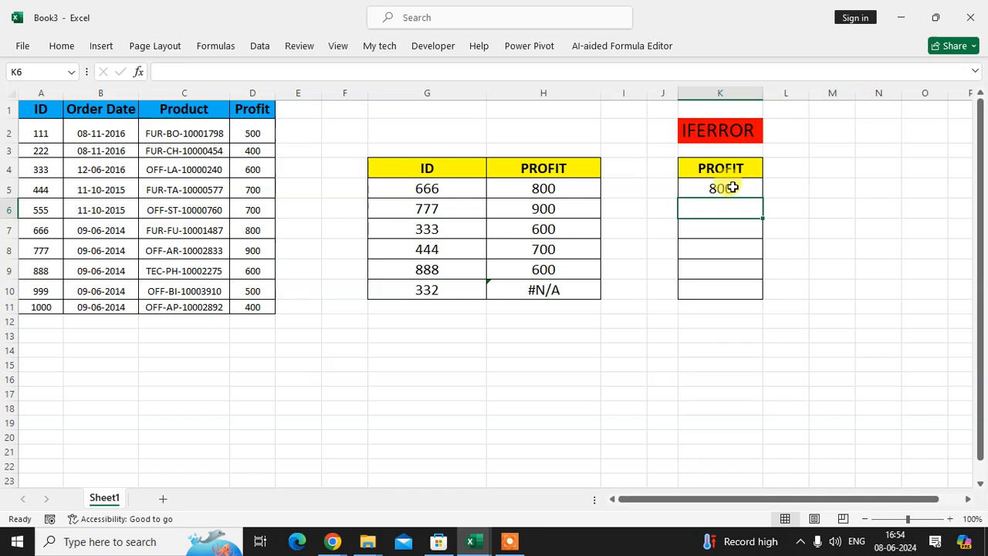
Step: Fill the IFERROR formula from K5 down through K10
left_click(741, 189)
left_click_drag(763, 200, 764, 291)
left_click(684, 377)
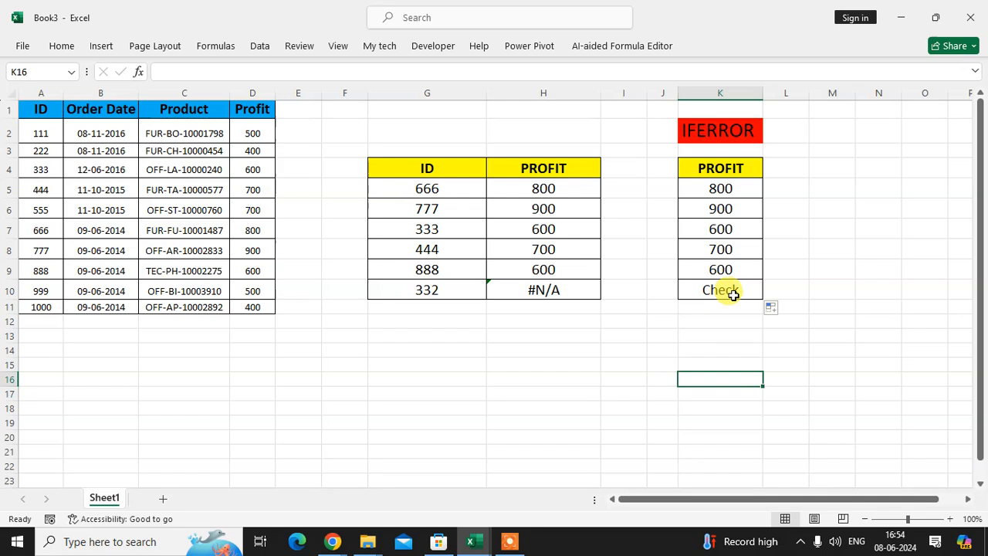
Step: Examine the IFERROR formula in K5, its H5 reference, and the VLOOKUP expression in H5
double_click(717, 188)
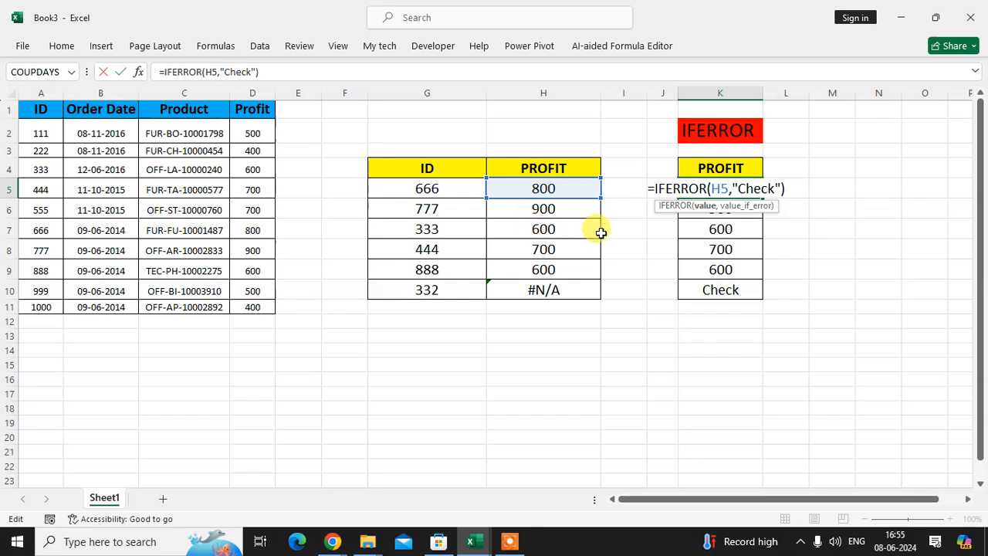
left_click(552, 192)
double_click(555, 195)
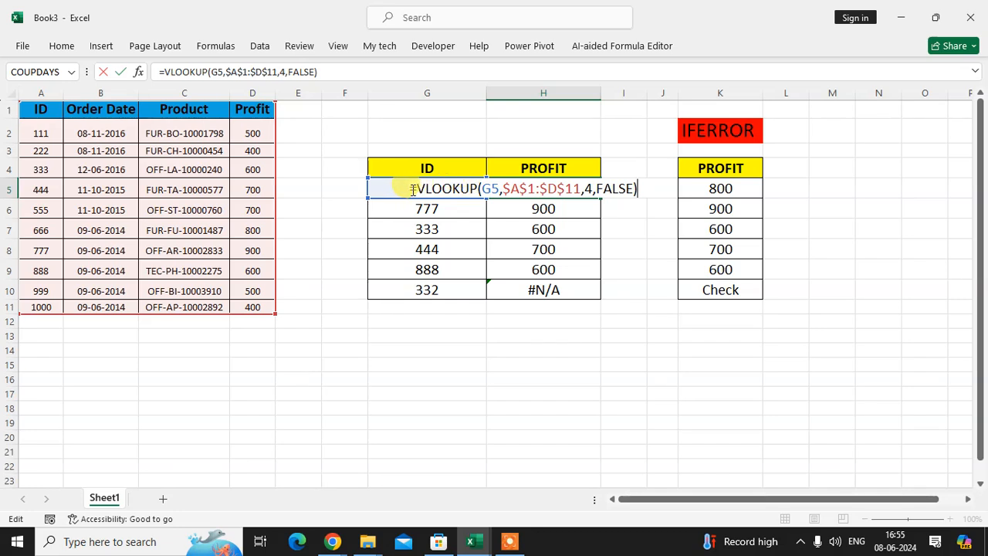
left_click_drag(417, 189, 671, 194)
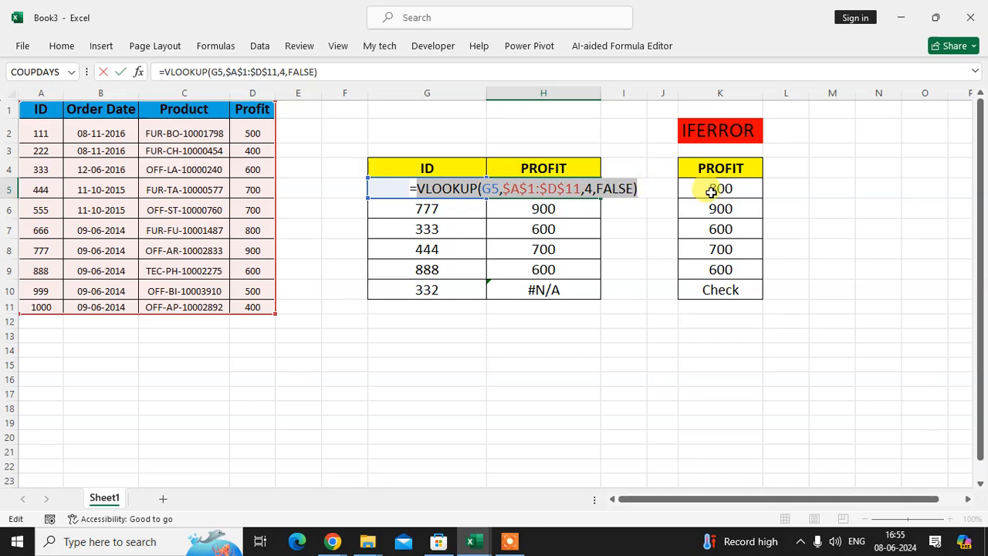
left_click(690, 190)
double_click(692, 189)
left_click_drag(712, 187, 725, 193)
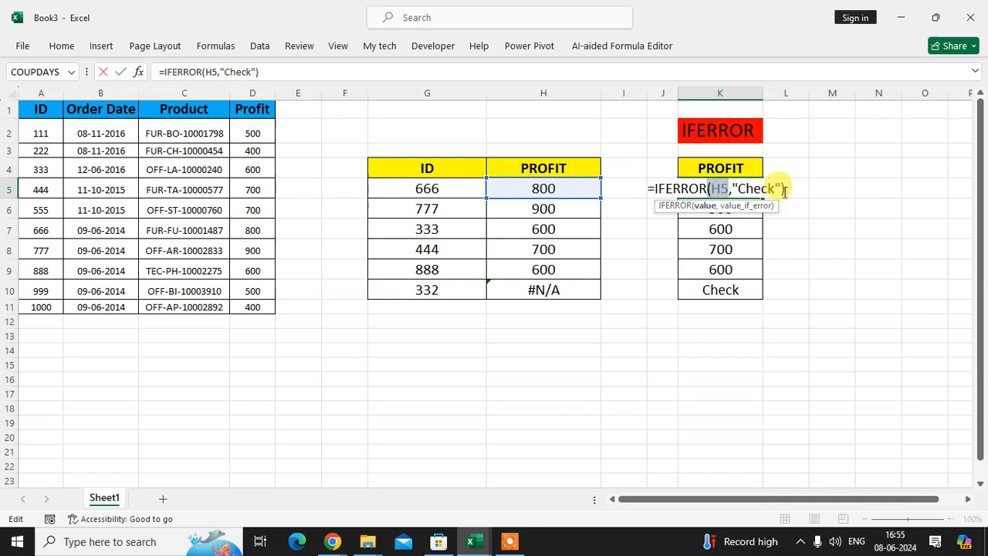
Step: Replace the H5 reference in K5's IFERROR formula with =VLOOKUP(G5,$A$1:$D$11,4,FALSE) and try to commit it
key("ctrl+v")
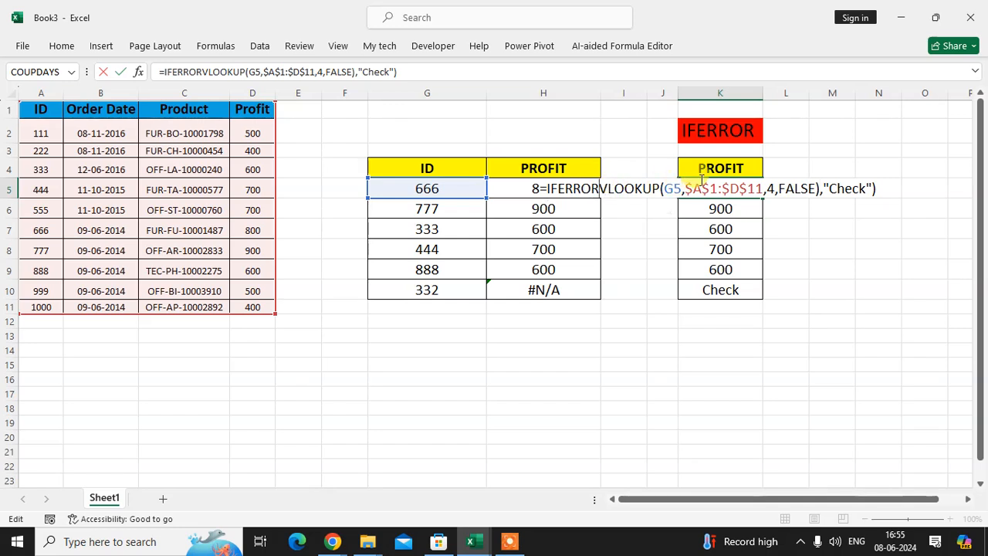
type("(=")
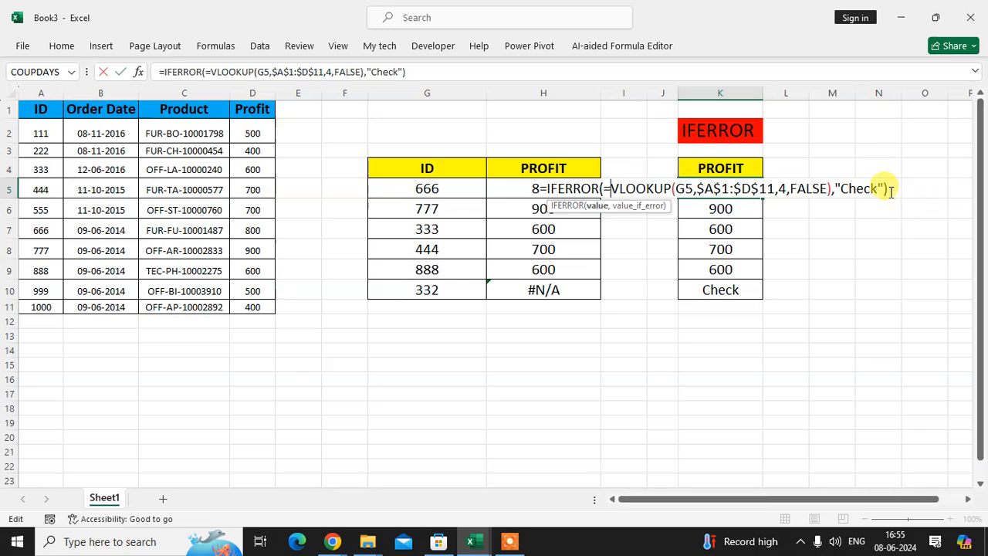
key("Return")
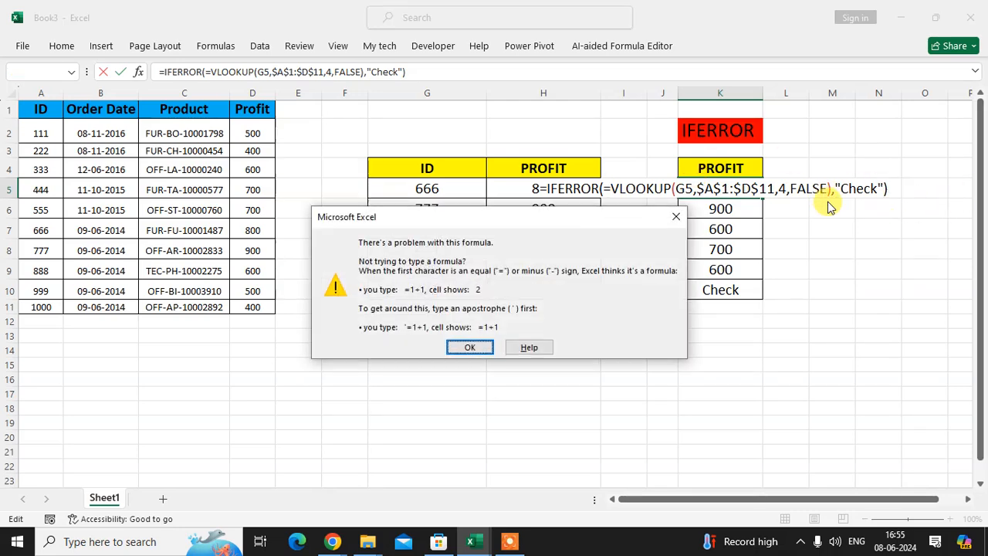
key("Return")
left_click(432, 71)
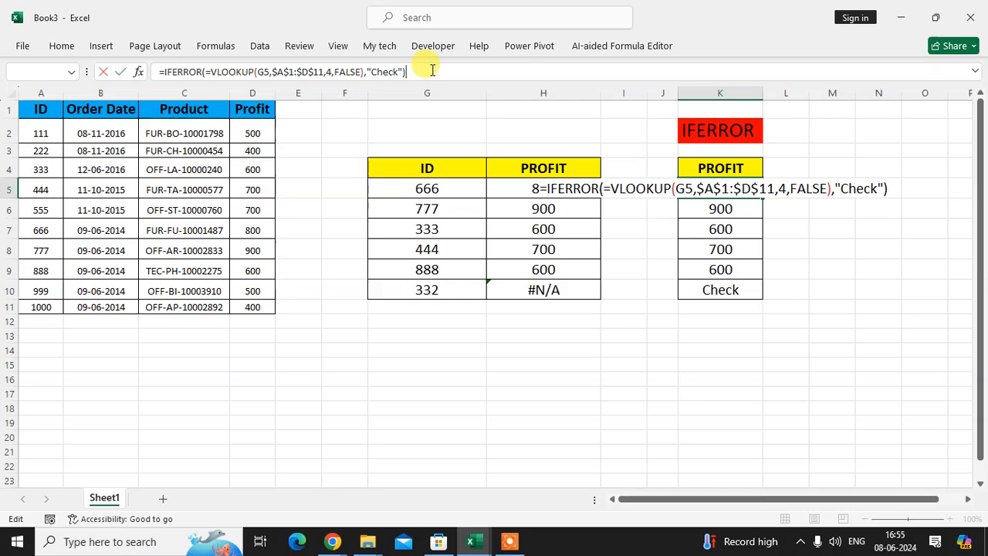
key("Return")
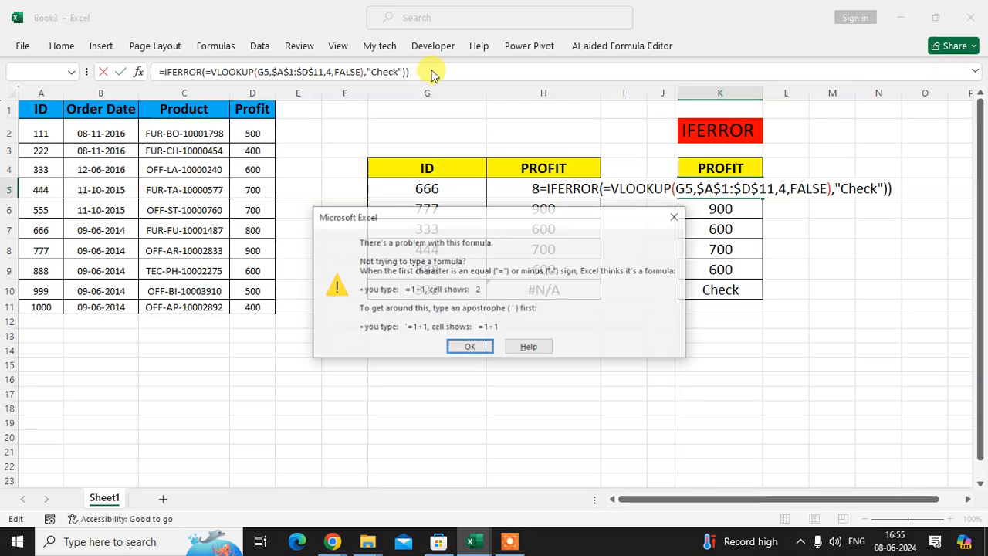
key("Return")
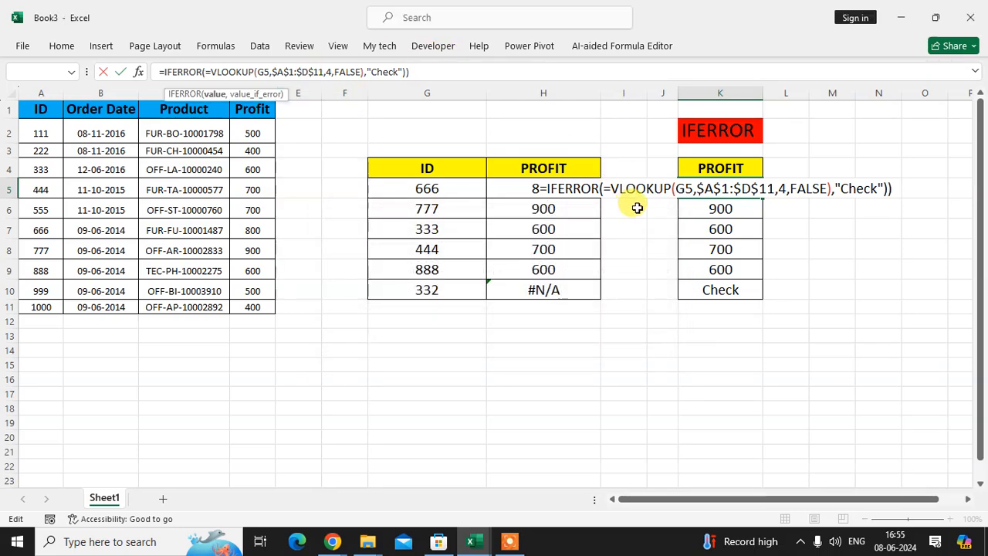
Step: Remove the inner equals sign so K5 holds =IFERROR(VLOOKUP(G5,$A$1:$D$11,4,FALSE),"Check"), and accept the formula
left_click(611, 189)
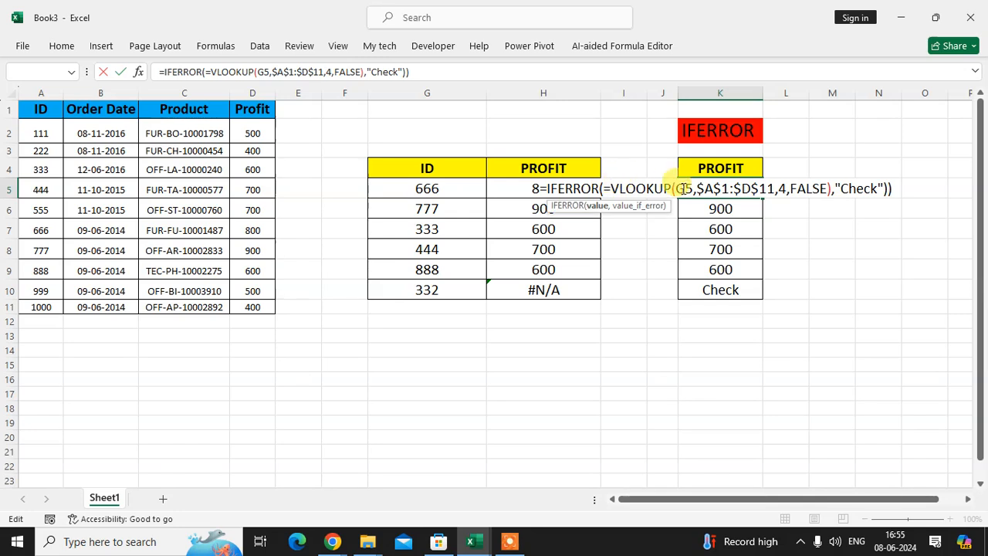
key("BackSpace")
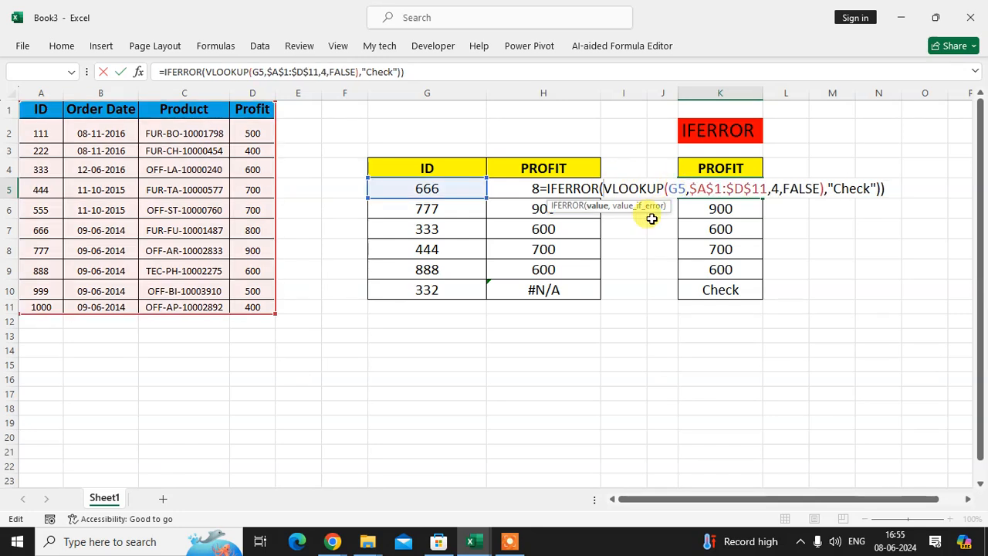
left_click(900, 185)
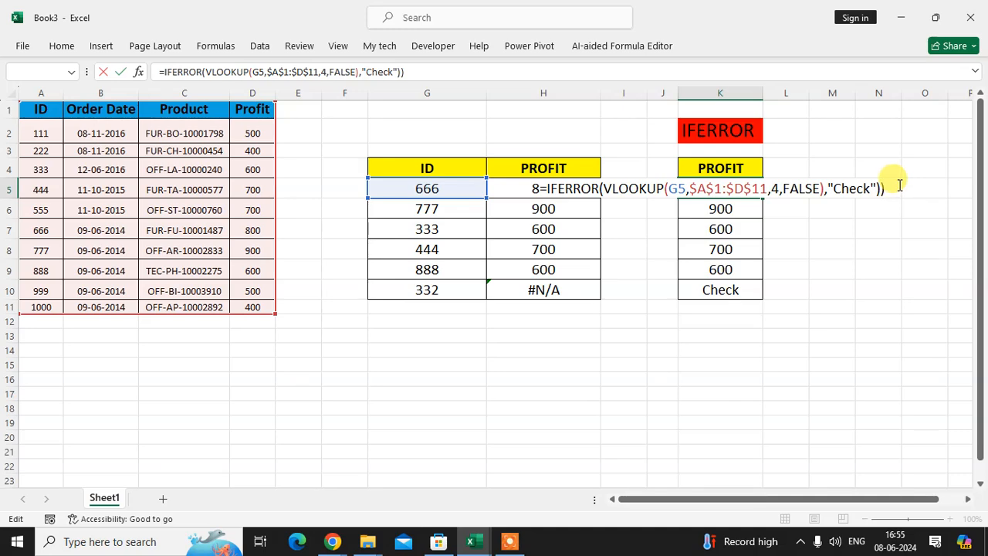
key("Return")
key("Return")
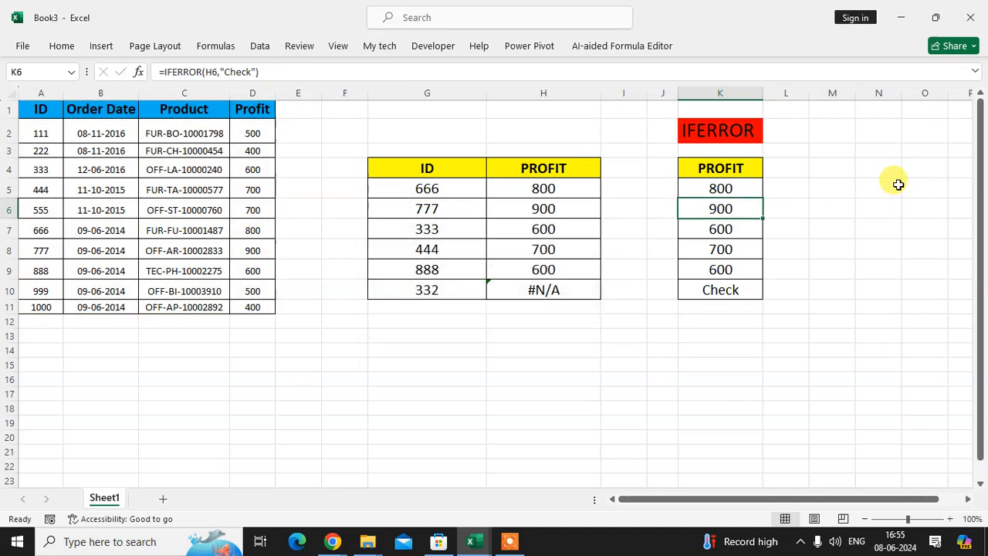
Step: Fill the combined IFERROR and VLOOKUP formula from K5 down through K10
key("Up")
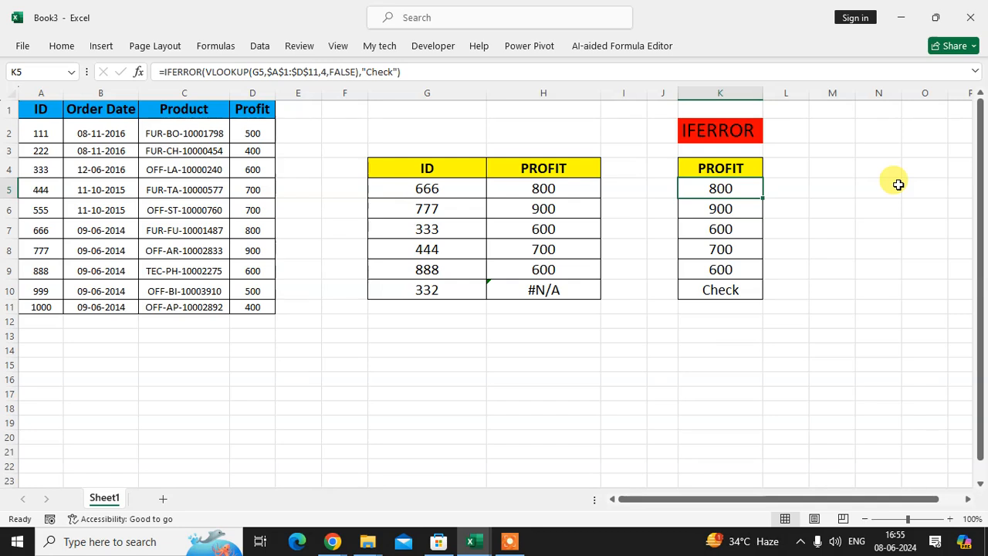
key("F2")
key("Escape")
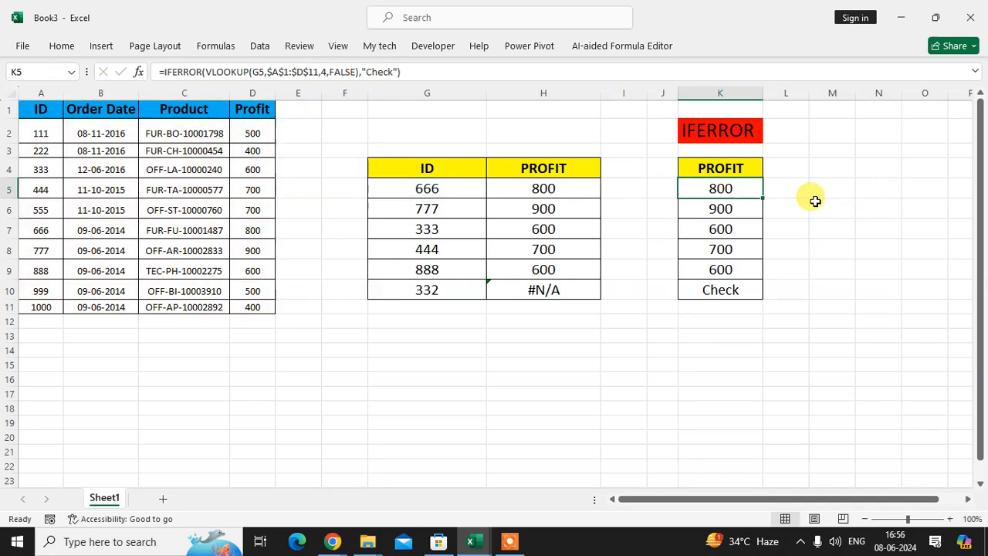
left_click_drag(764, 198, 763, 301)
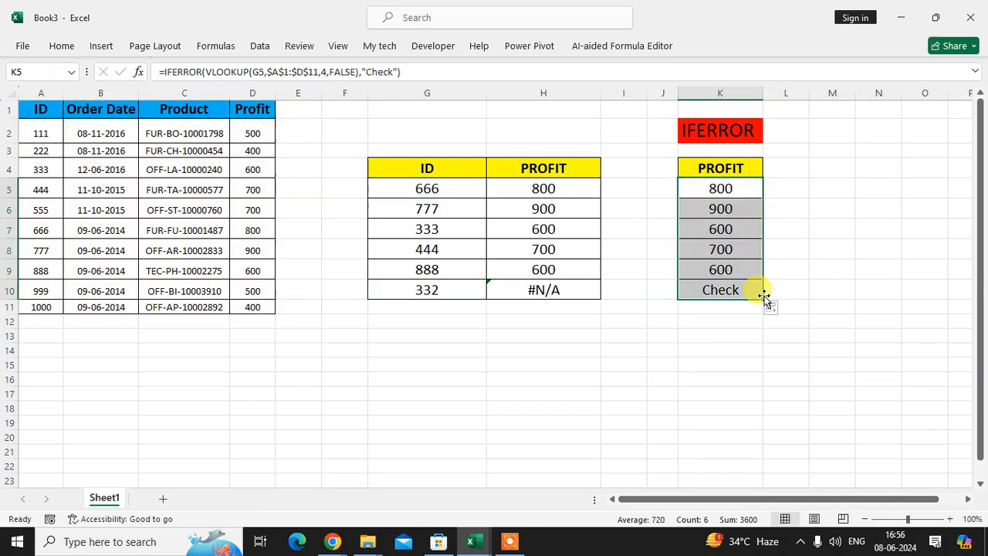
left_click(752, 188)
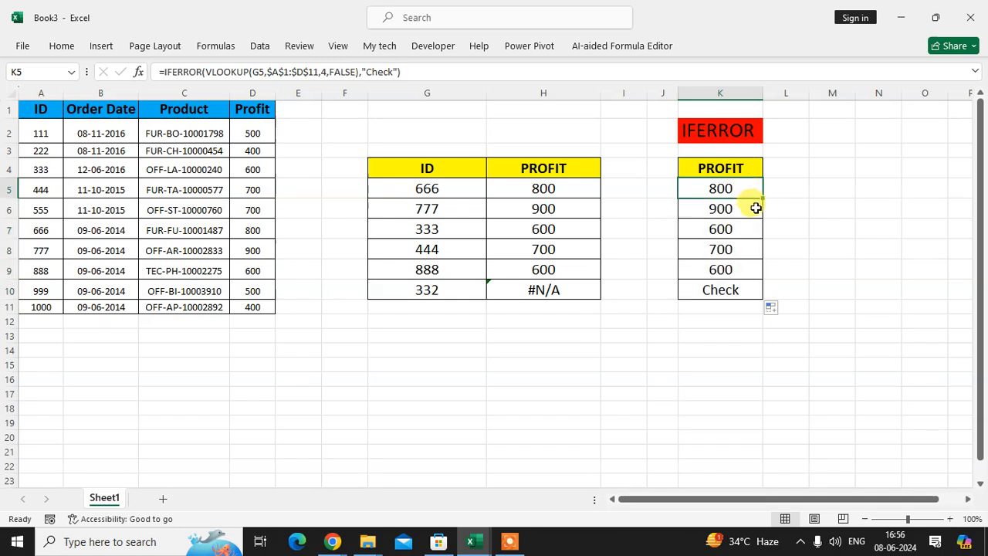
key("ctrl+c")
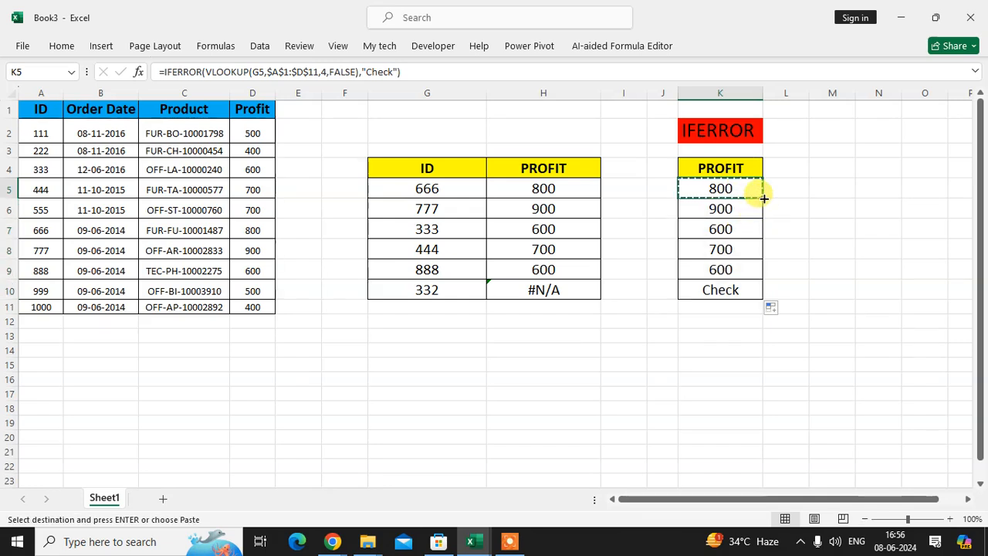
left_click_drag(762, 199, 768, 291)
Step: Examine the filled formulas in K9, K10, K6 and K8, including their ID references and lookup range
left_click(697, 267)
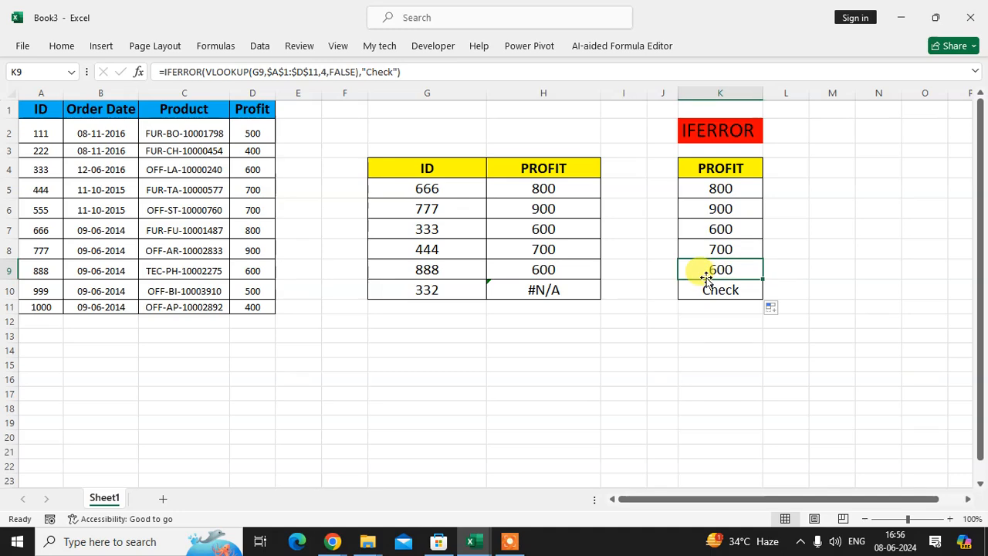
left_click(709, 286)
double_click(709, 286)
key("Escape")
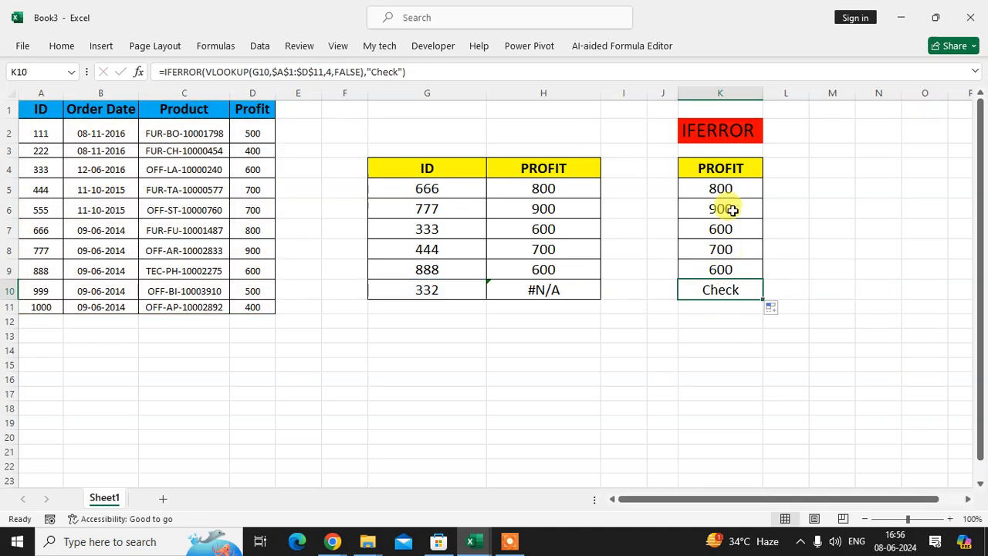
double_click(725, 209)
key("Escape")
left_click(728, 242)
double_click(726, 244)
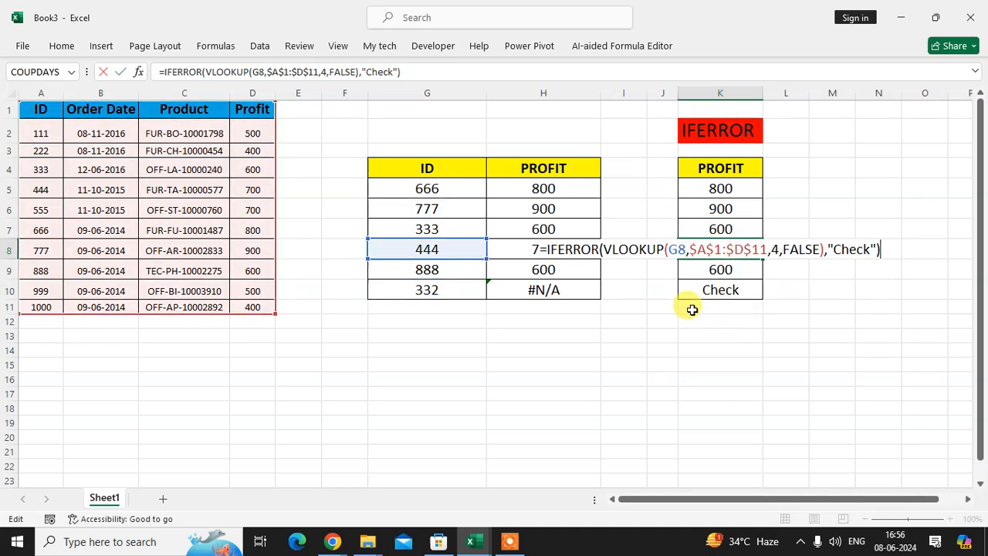
key("Escape")
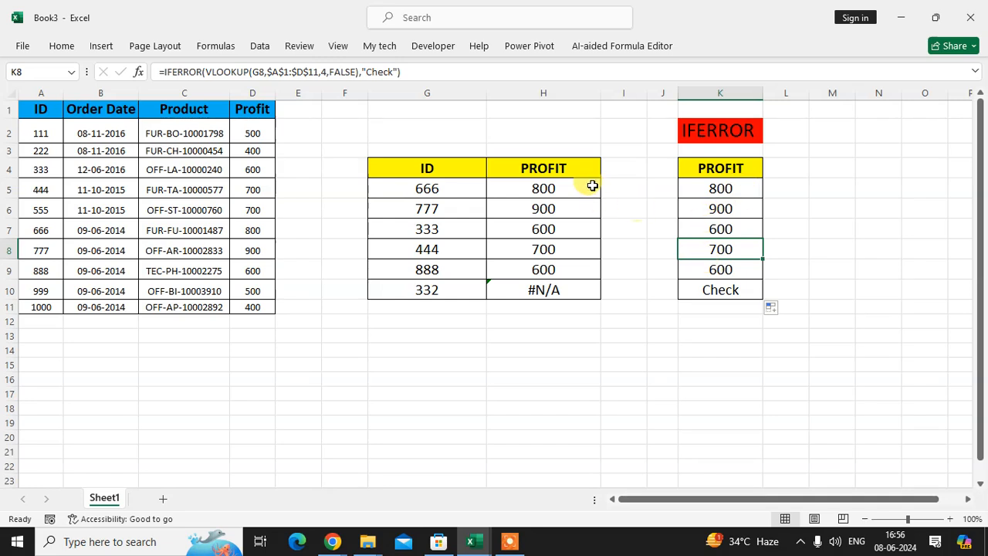